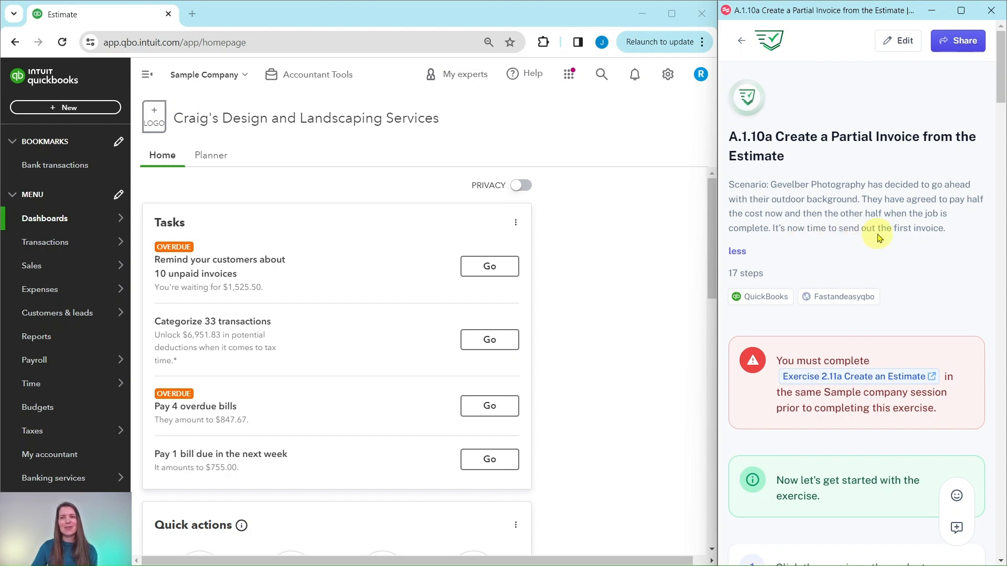
- Open the Sales page of Account and Settings
scroll(880, 237, down, 4)
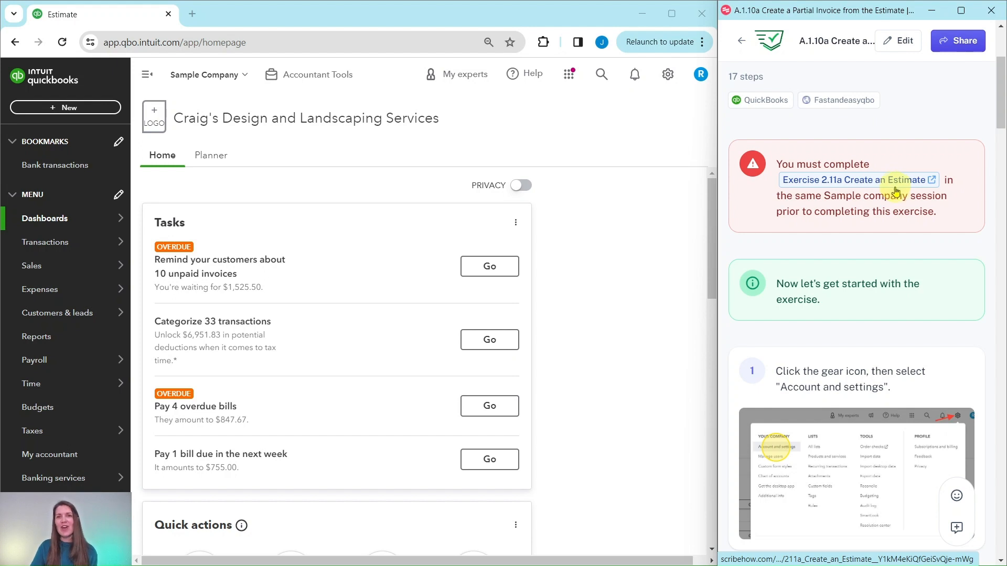
scroll(866, 210, down, 3)
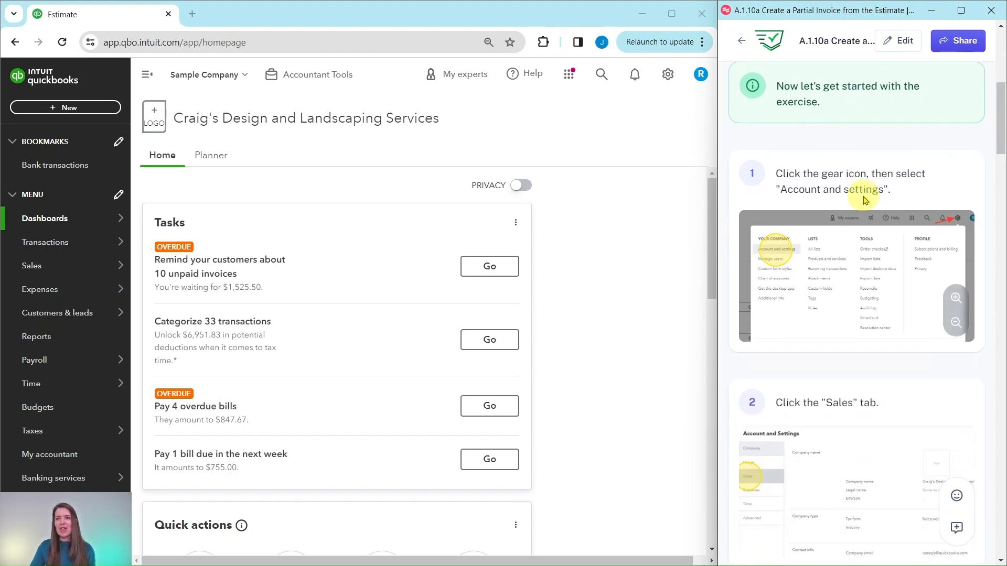
scroll(864, 200, down, 1)
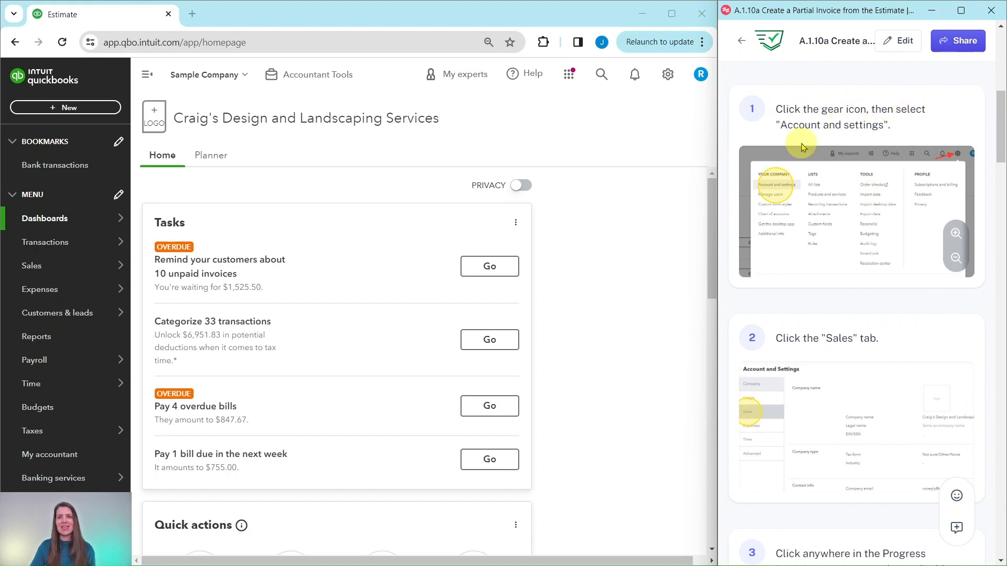
click(668, 76)
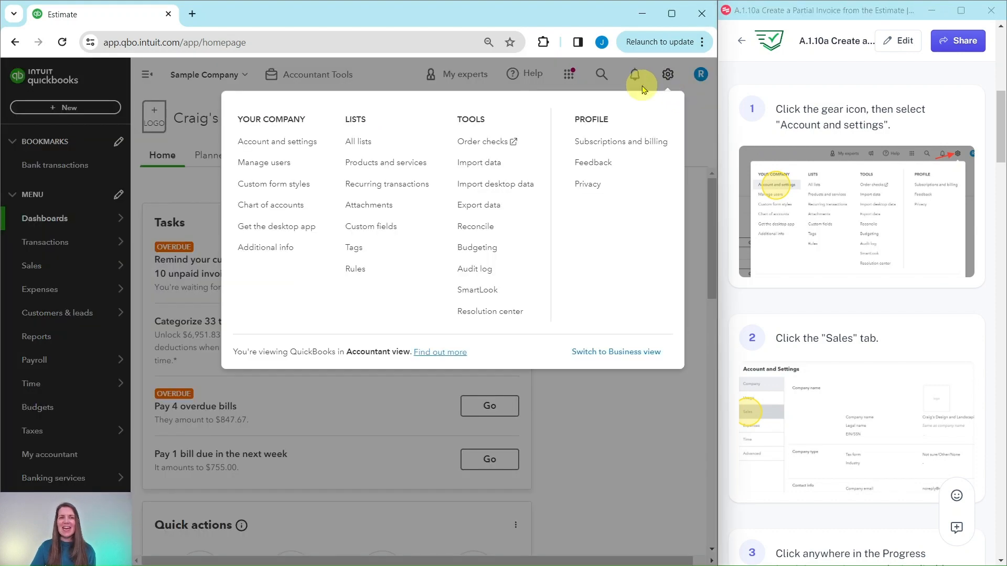
click(273, 144)
scroll(852, 207, down, 4)
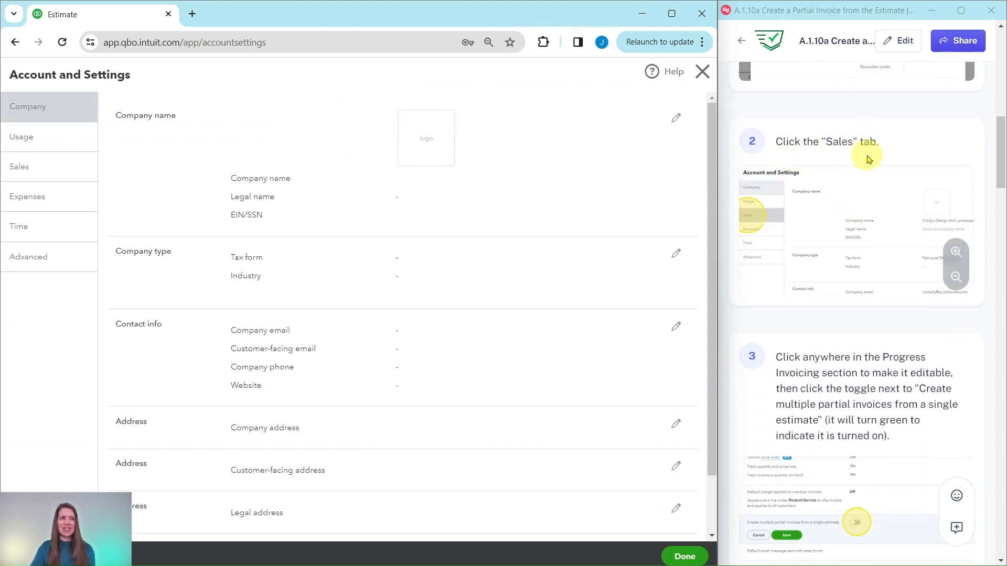
click(22, 172)
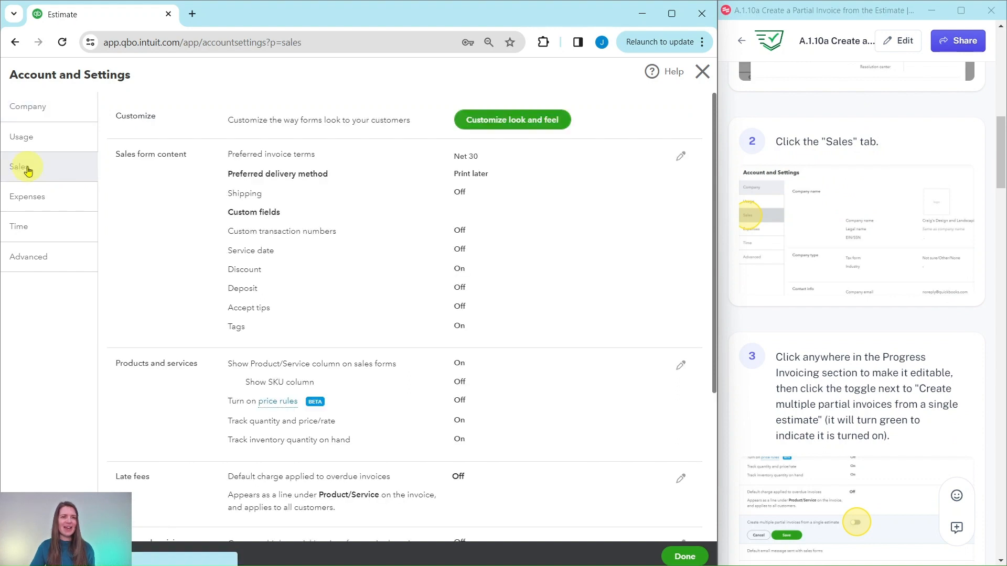
- Turn on Progress Invoicing's "Create multiple partial invoices from a single estimate", accept the invoice template update, save and finish
scroll(839, 251, down, 4)
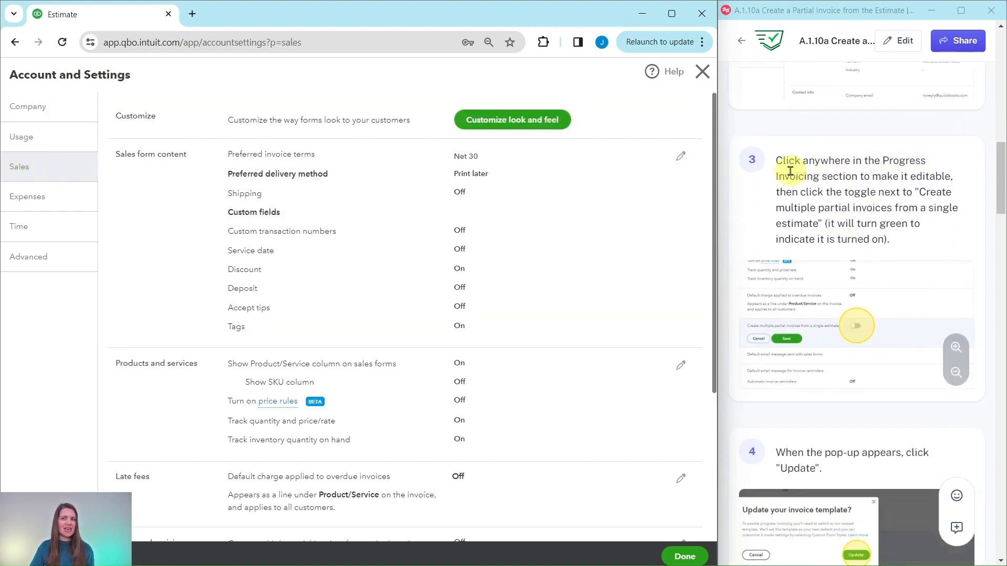
scroll(279, 285, down, 1)
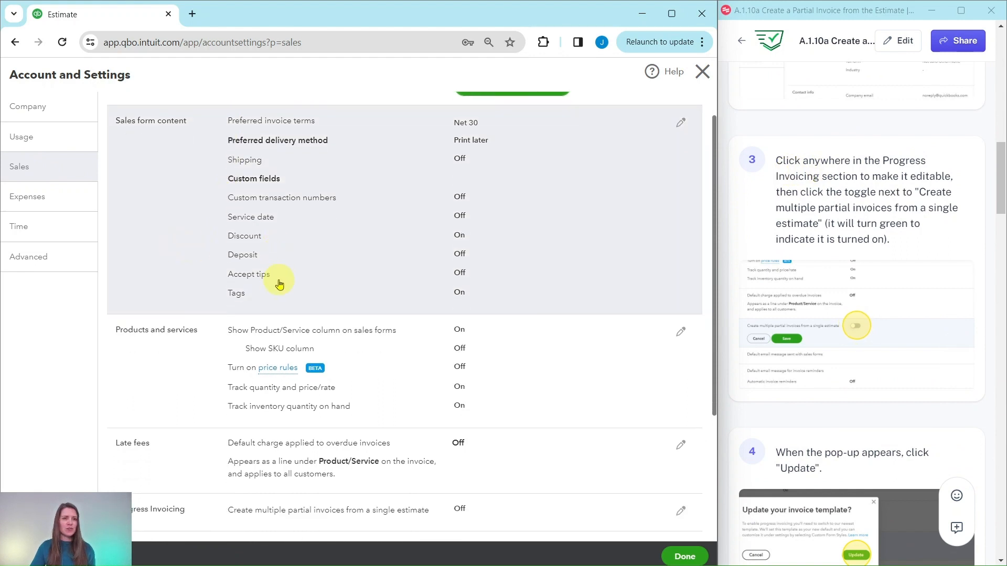
scroll(309, 325, down, 3)
scroll(325, 399, down, 1)
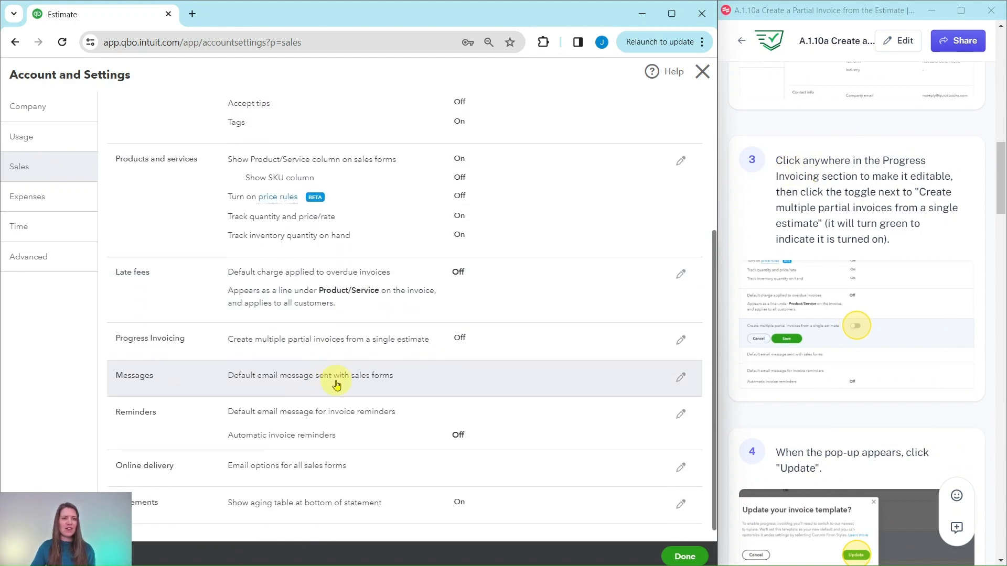
scroll(337, 384, down, 1)
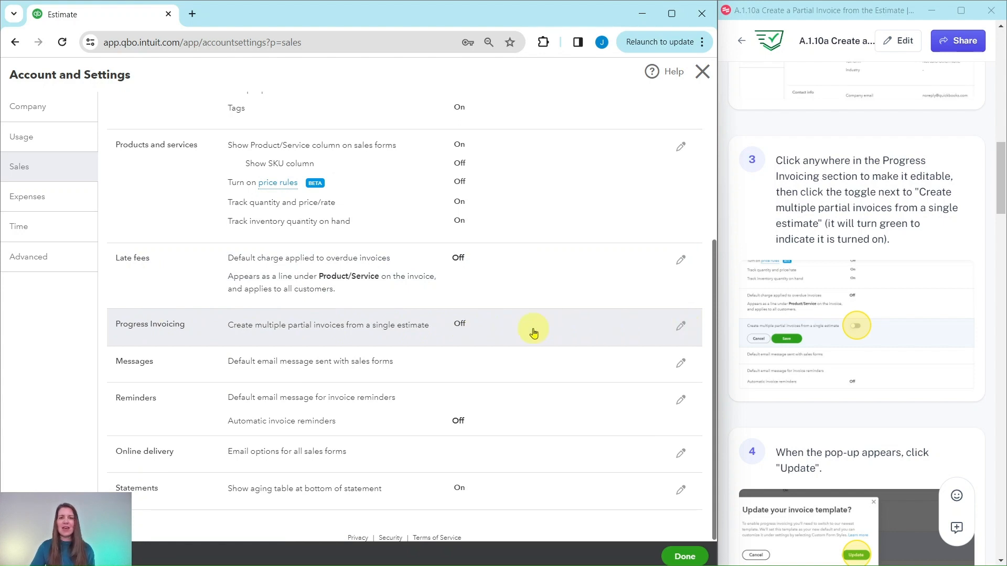
click(548, 334)
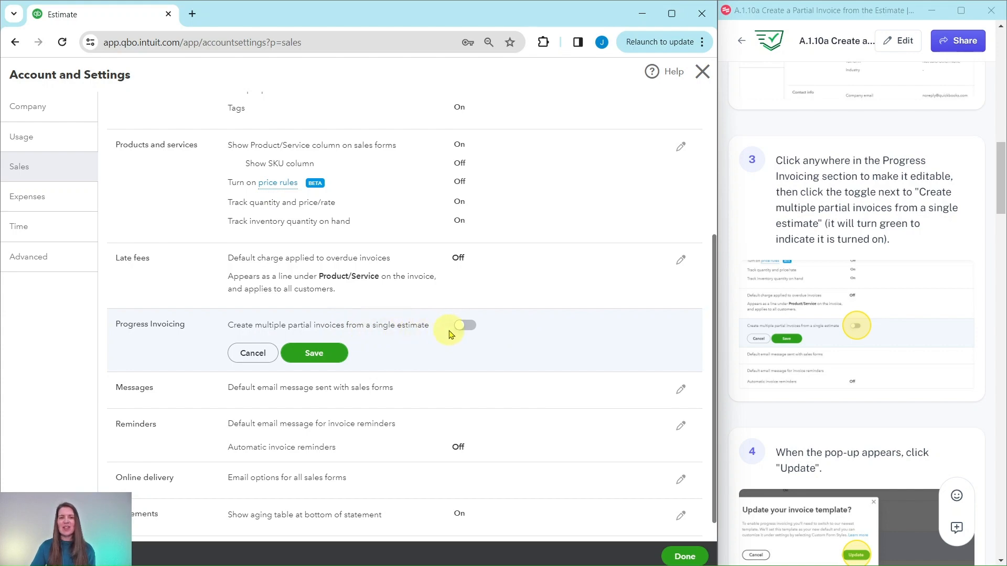
click(466, 328)
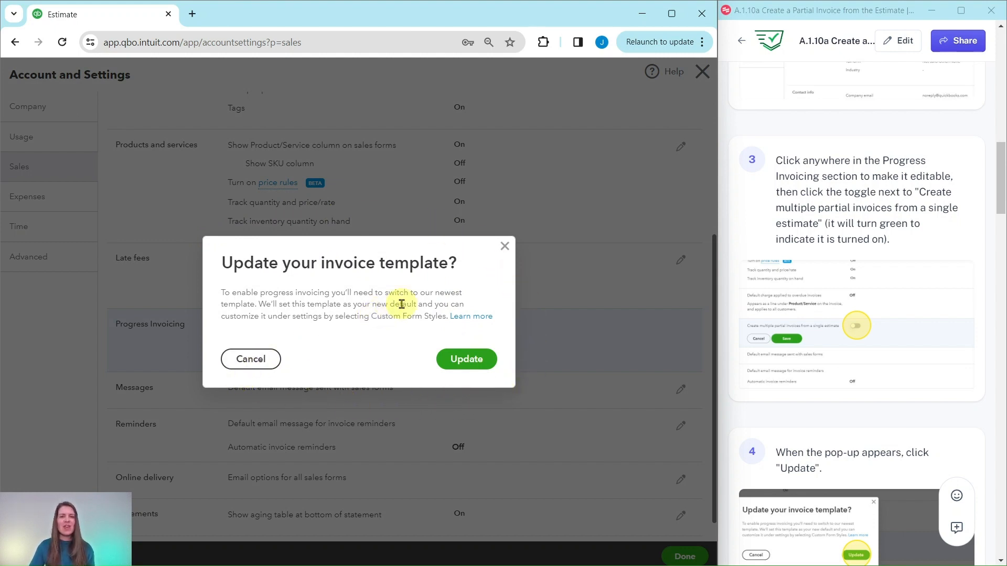
click(471, 363)
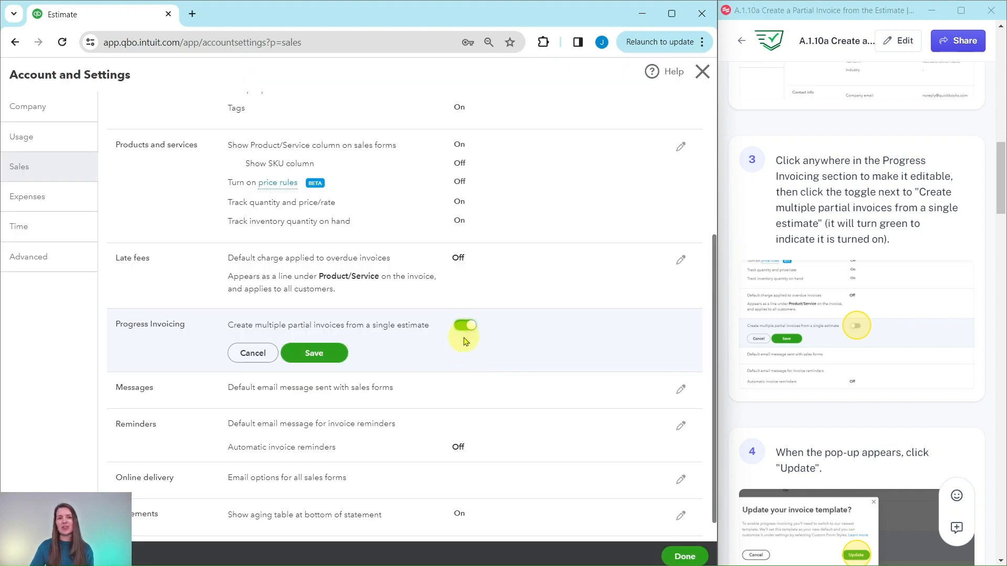
click(315, 354)
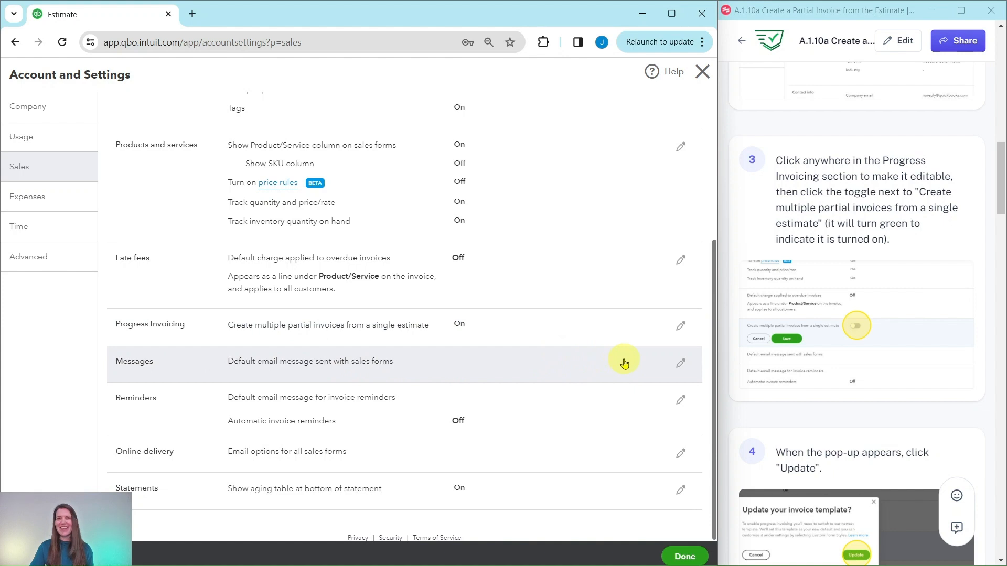
click(690, 552)
- Open the All sales transactions list and dismiss the tour popup
scroll(839, 367, down, 2)
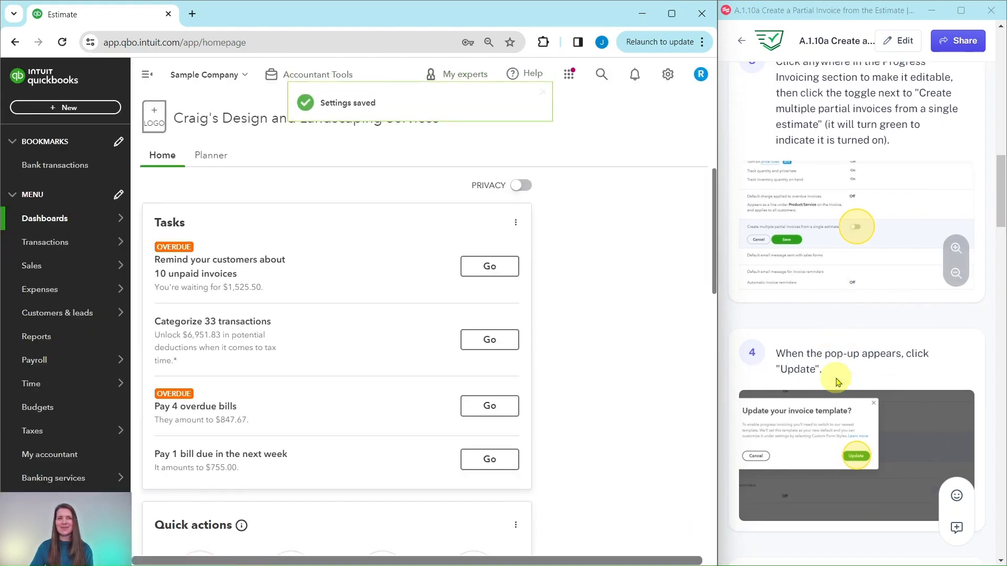
scroll(836, 382, down, 12)
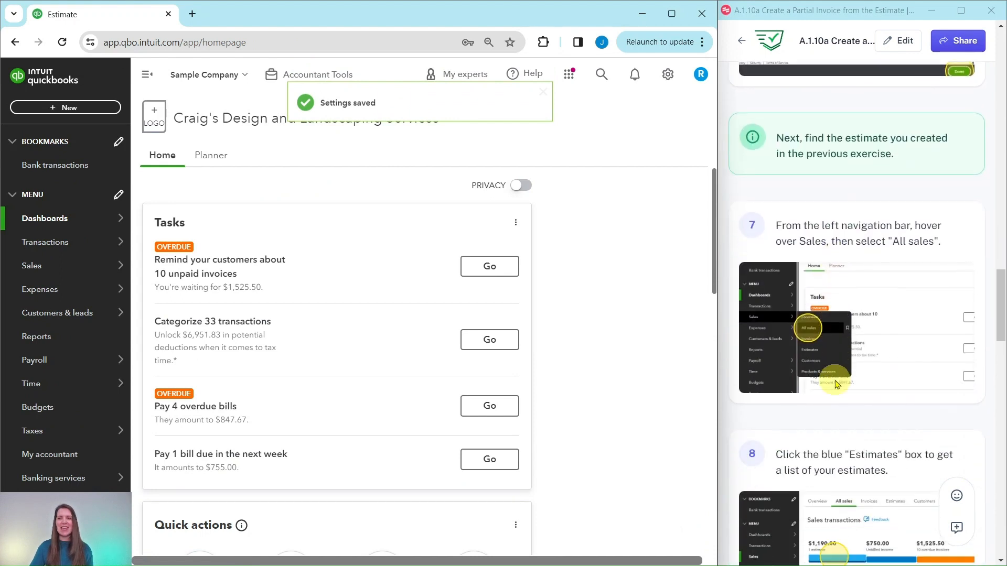
scroll(837, 384, down, 1)
scroll(834, 325, up, 1)
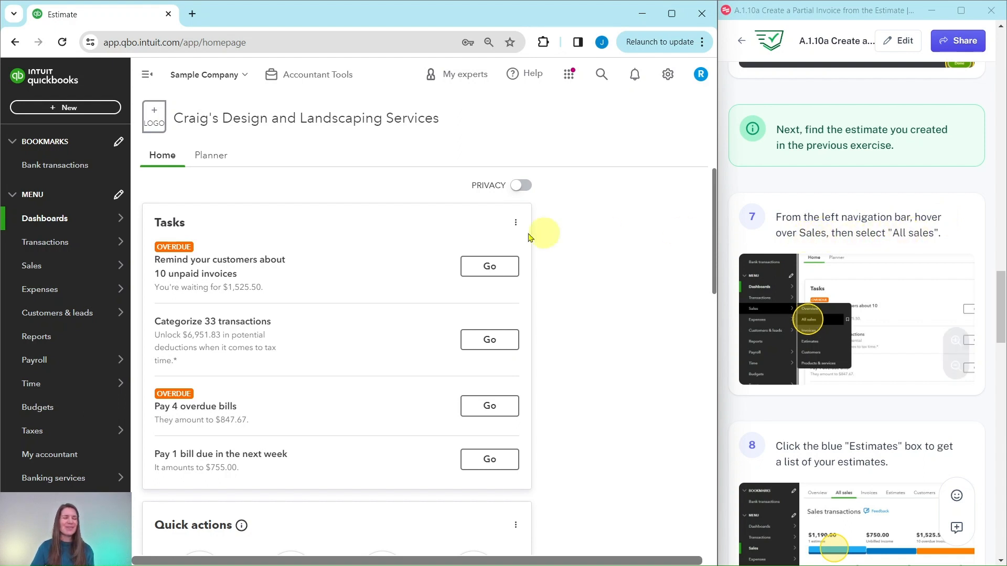
mouse_move(24, 271)
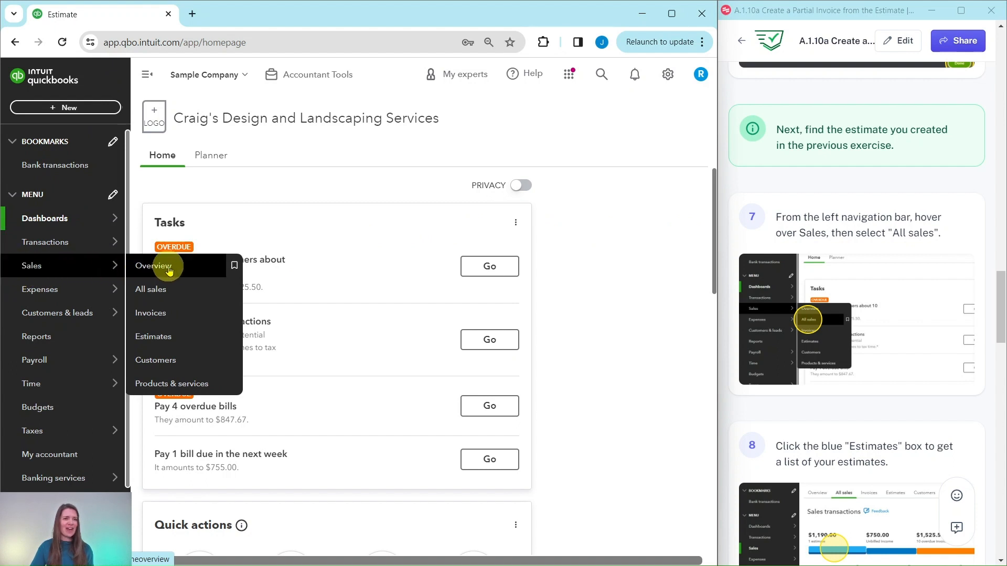
click(152, 290)
scroll(890, 283, down, 1)
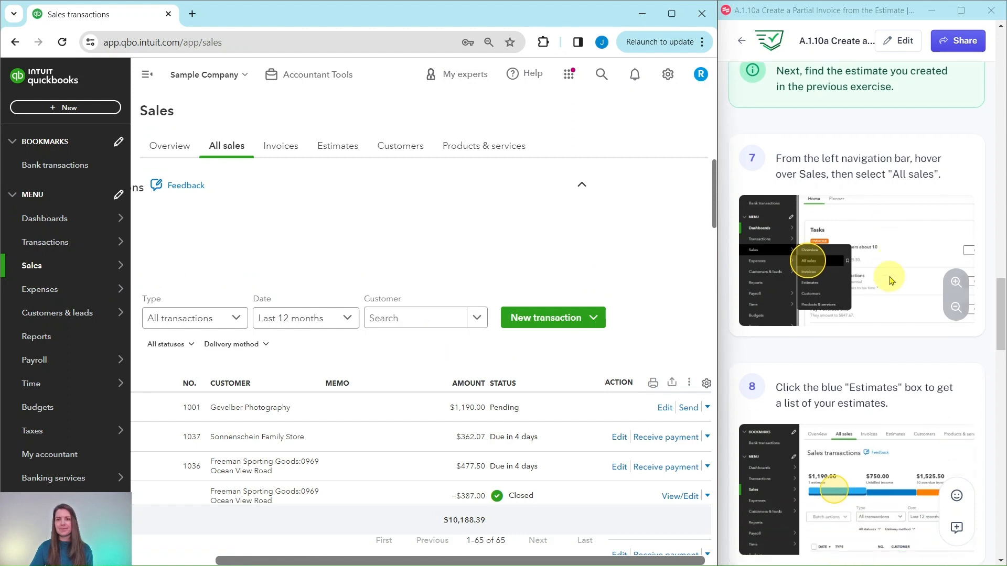
scroll(892, 278, down, 5)
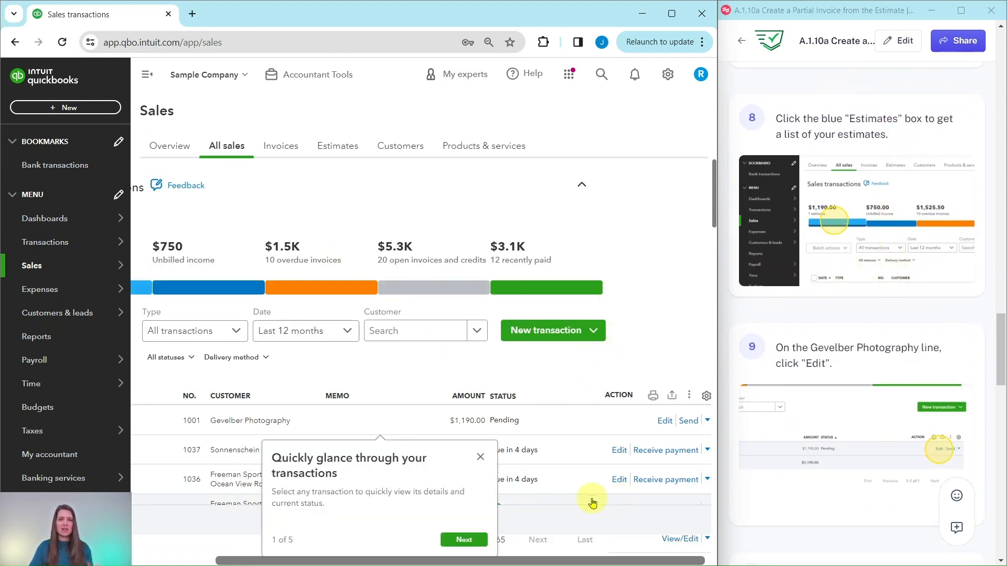
click(480, 457)
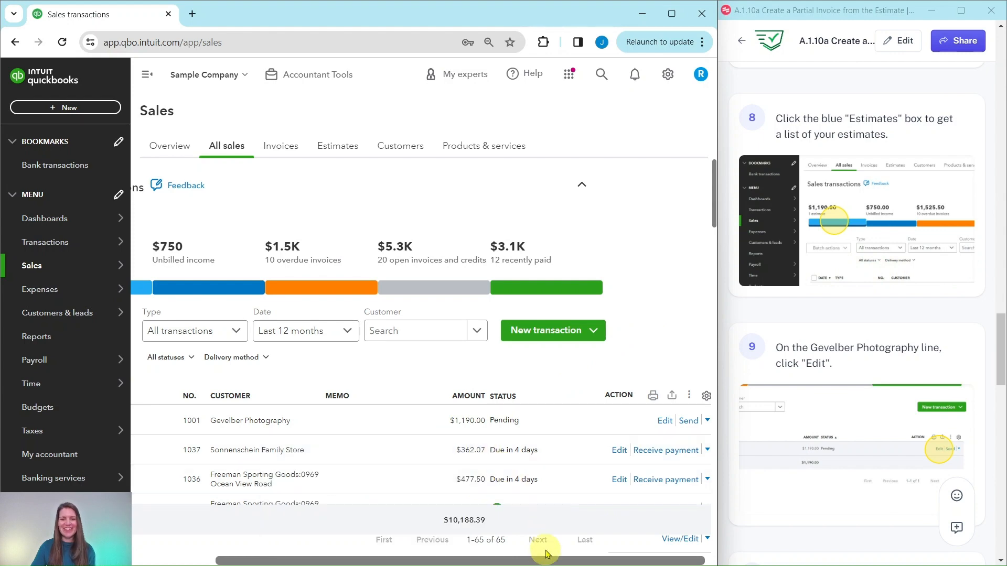
- Filter the sales transactions to show only estimates
drag(540, 560, 362, 561)
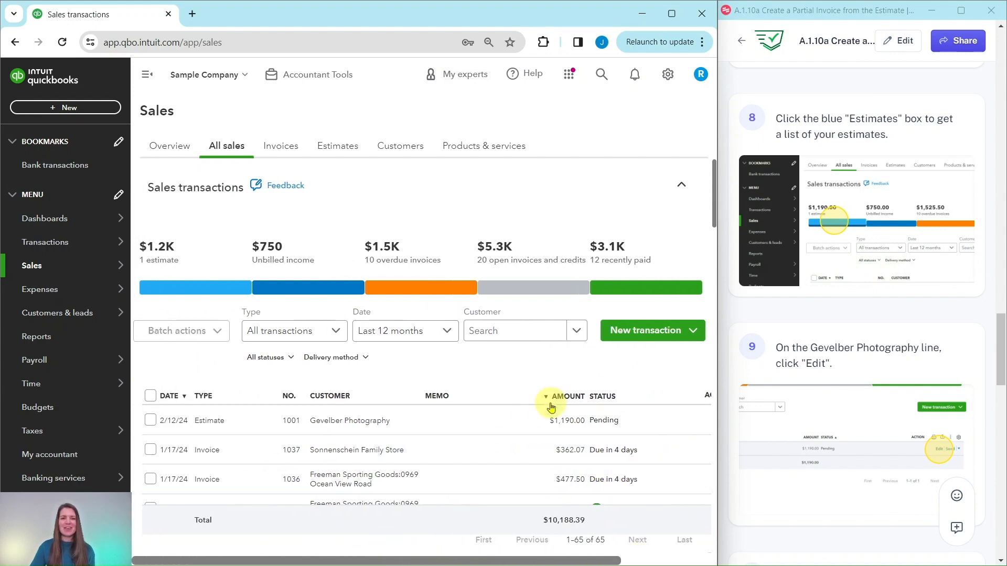
scroll(552, 407, down, 10)
scroll(552, 409, up, 10)
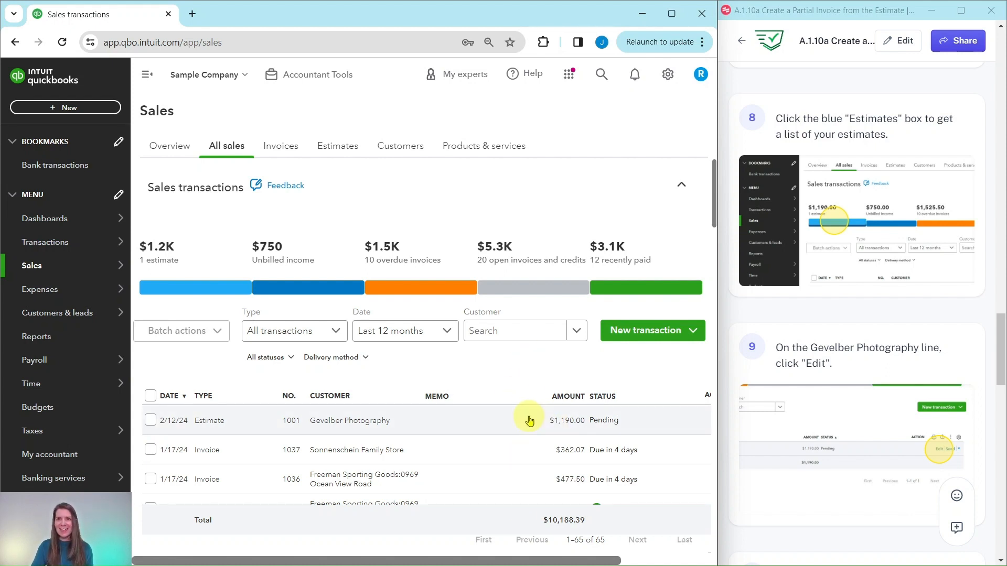
click(198, 290)
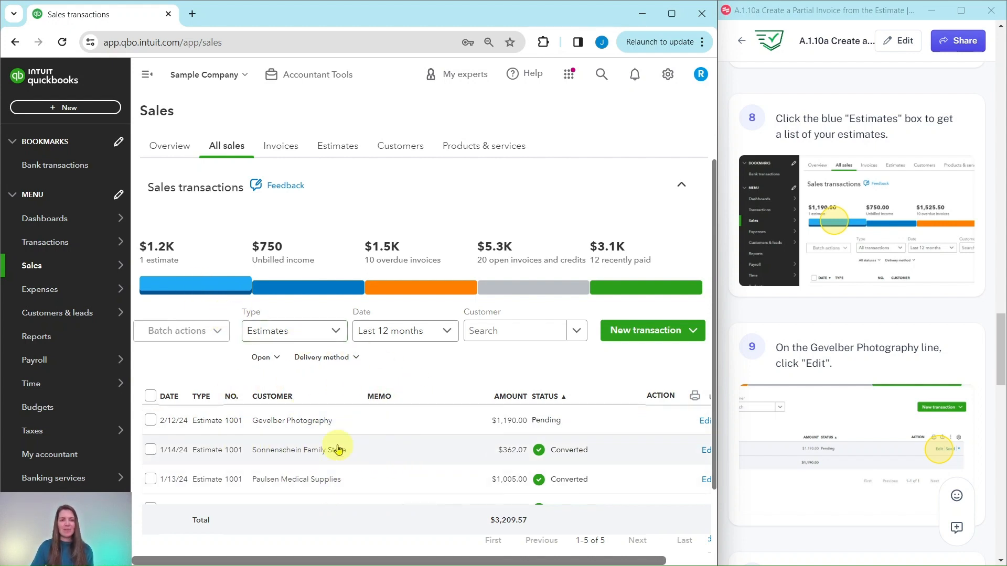
scroll(333, 447, down, 2)
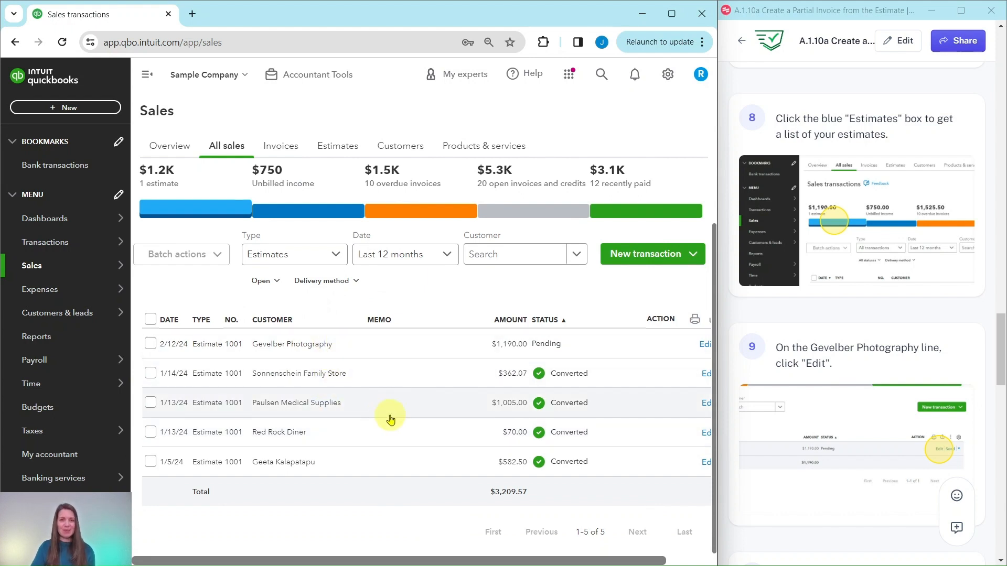
scroll(390, 418, up, 2)
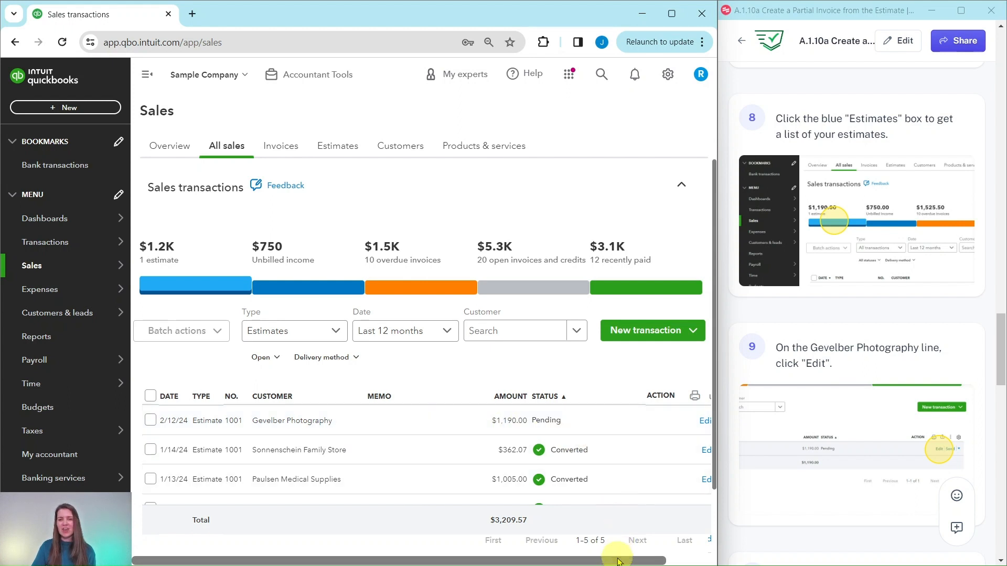
drag(619, 561, 675, 561)
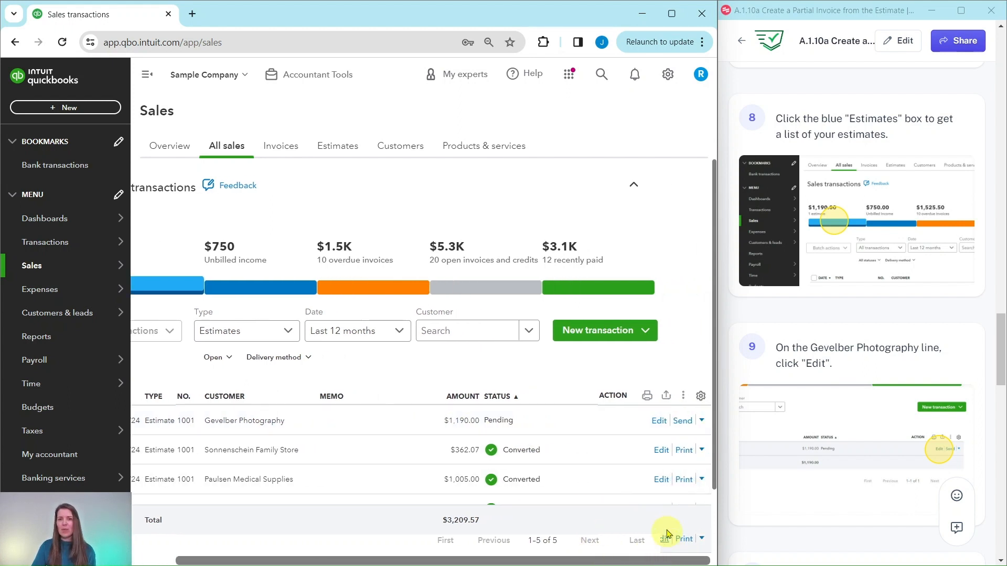
- Open the Gevelber Photography estimate for editing
click(659, 424)
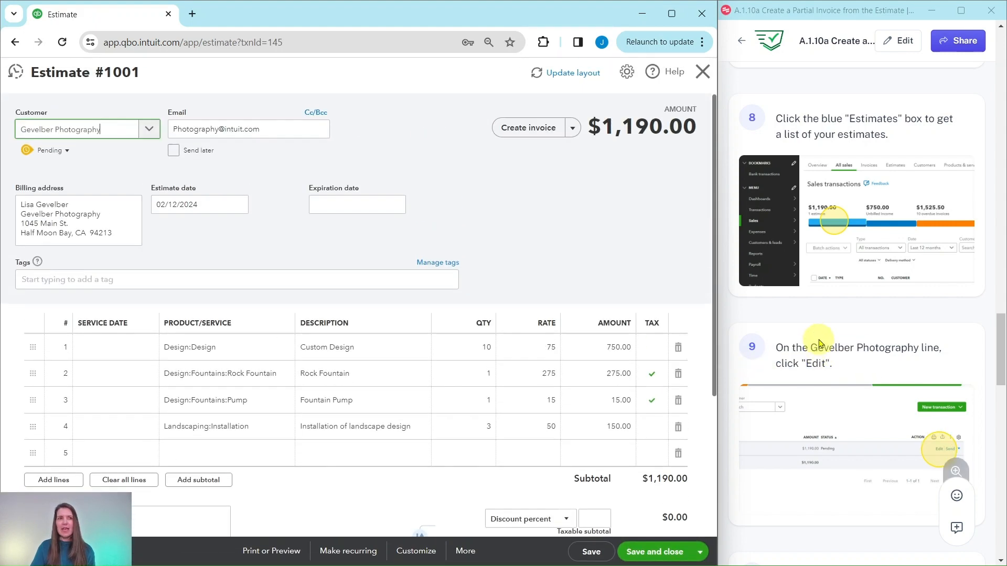
scroll(818, 336, down, 6)
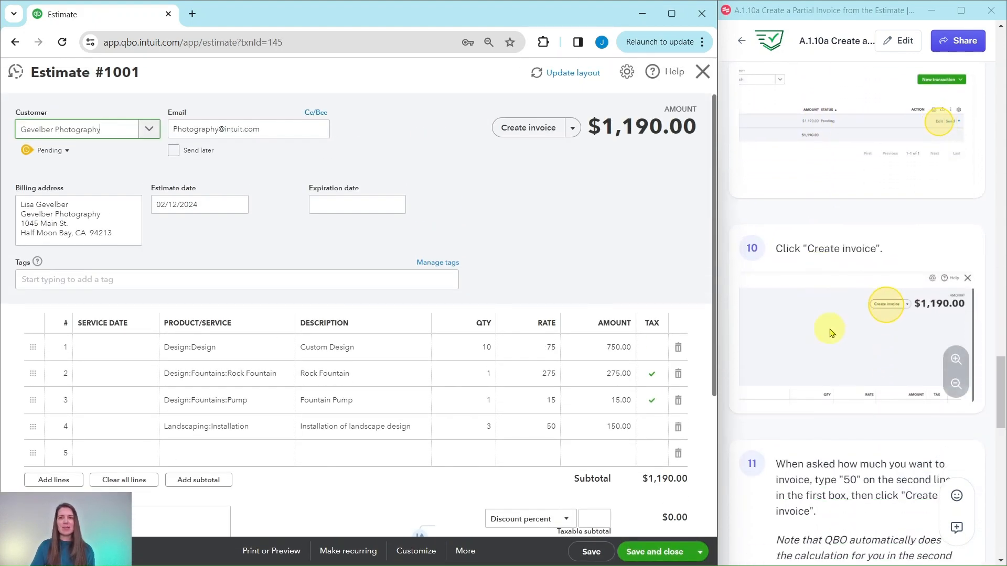
scroll(830, 334, down, 1)
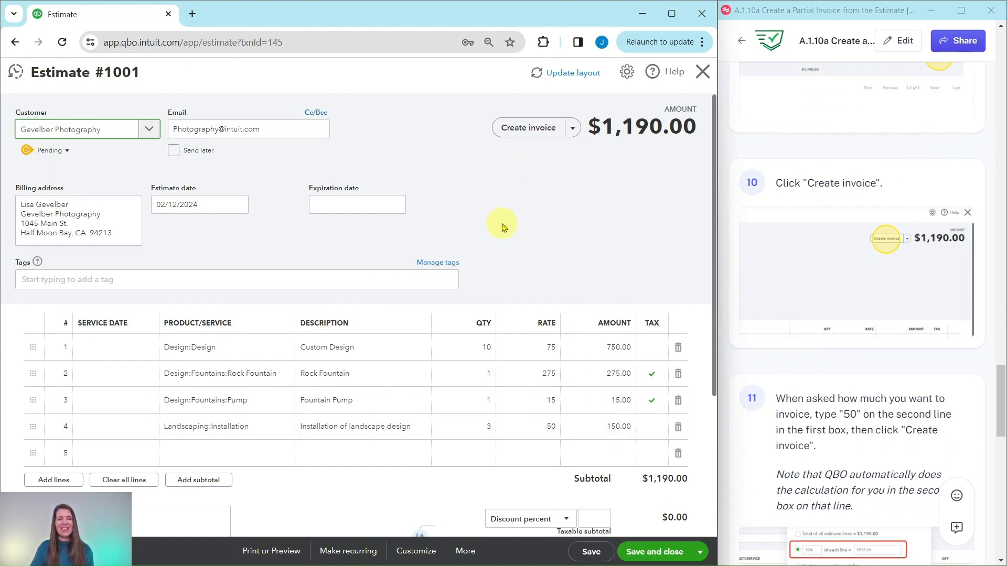
- Create an invoice from the estimate for 50% of each line
click(526, 129)
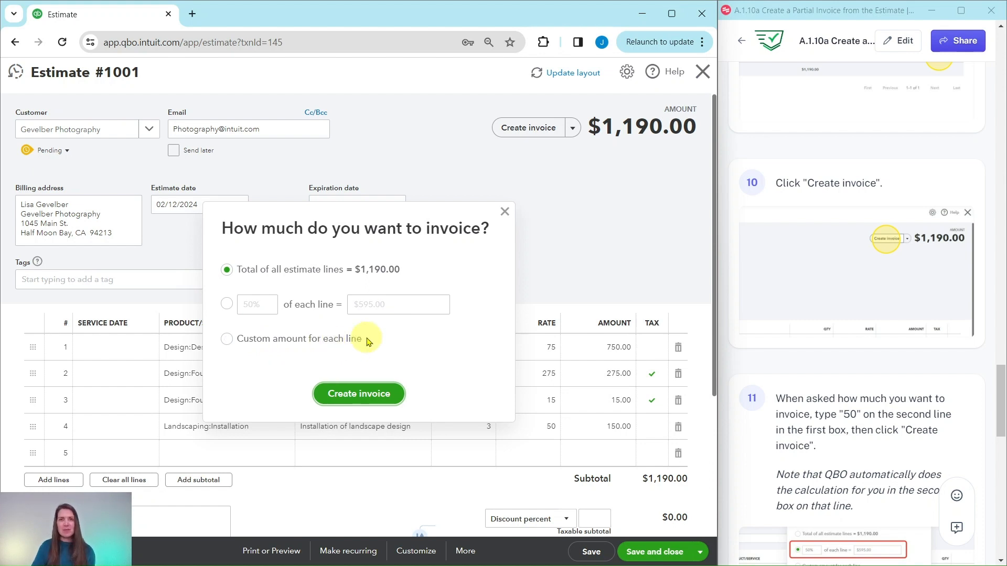
scroll(837, 308, down, 1)
scroll(838, 309, down, 3)
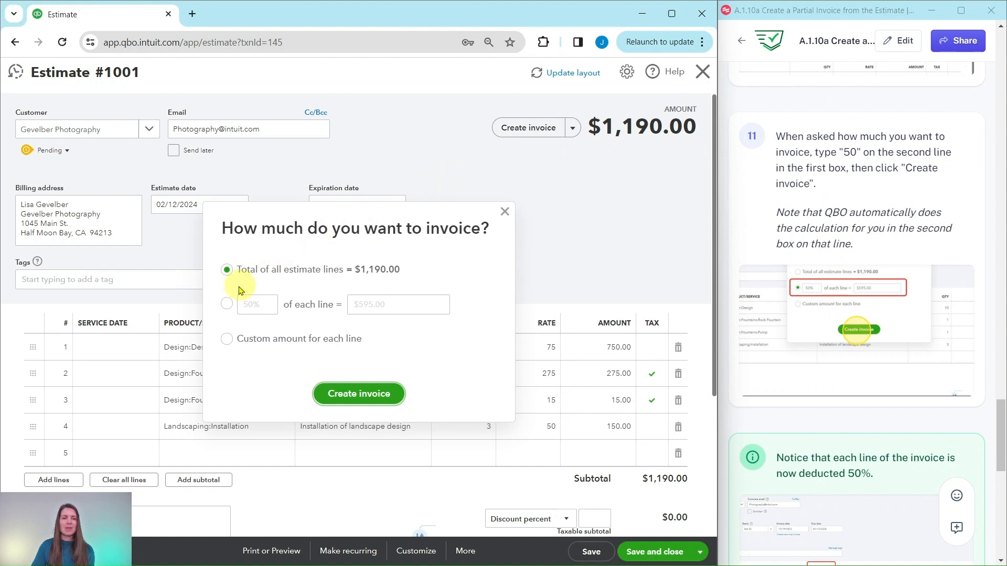
click(227, 305)
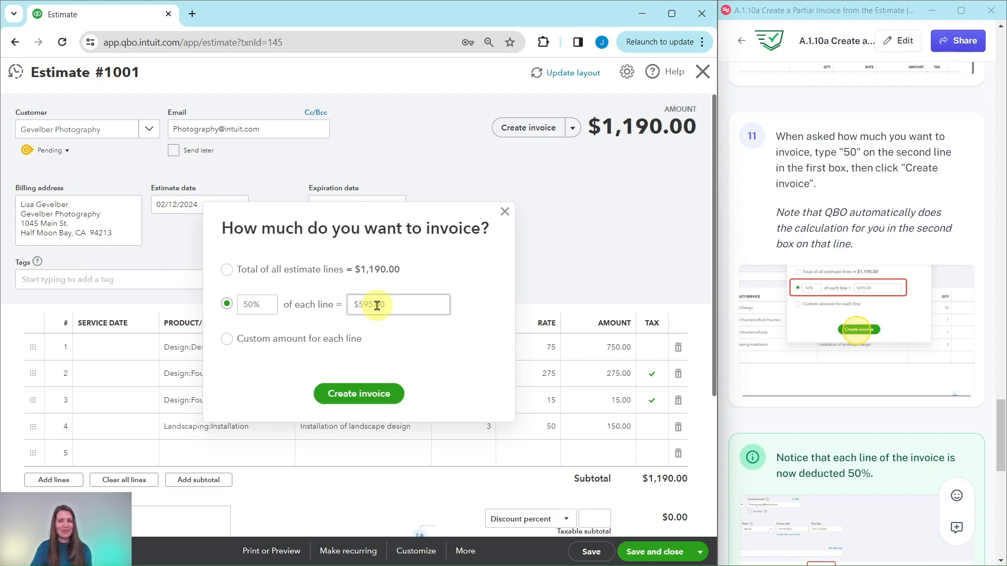
click(354, 402)
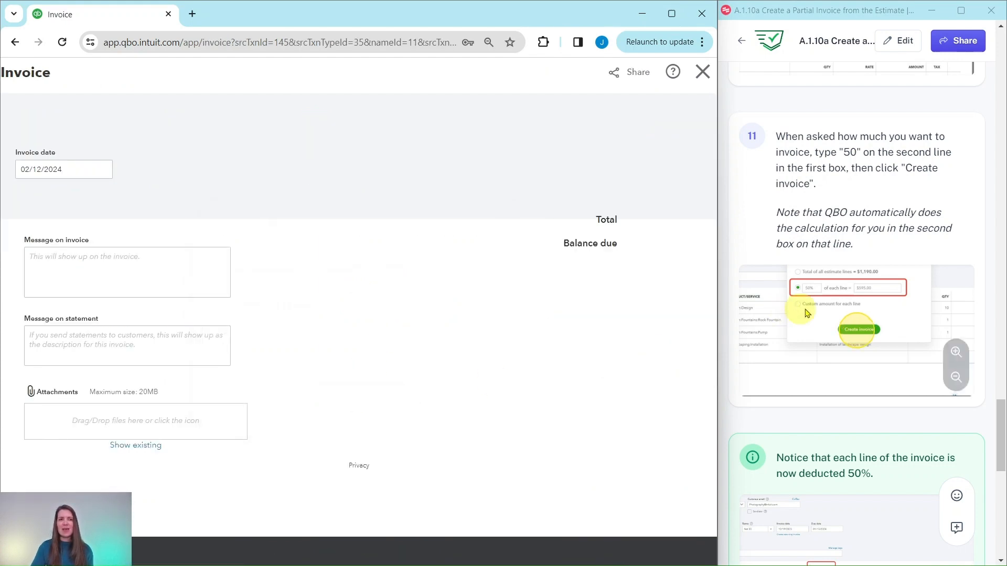
- Review the invoice lines, then save and close the partial invoice
scroll(855, 311, down, 6)
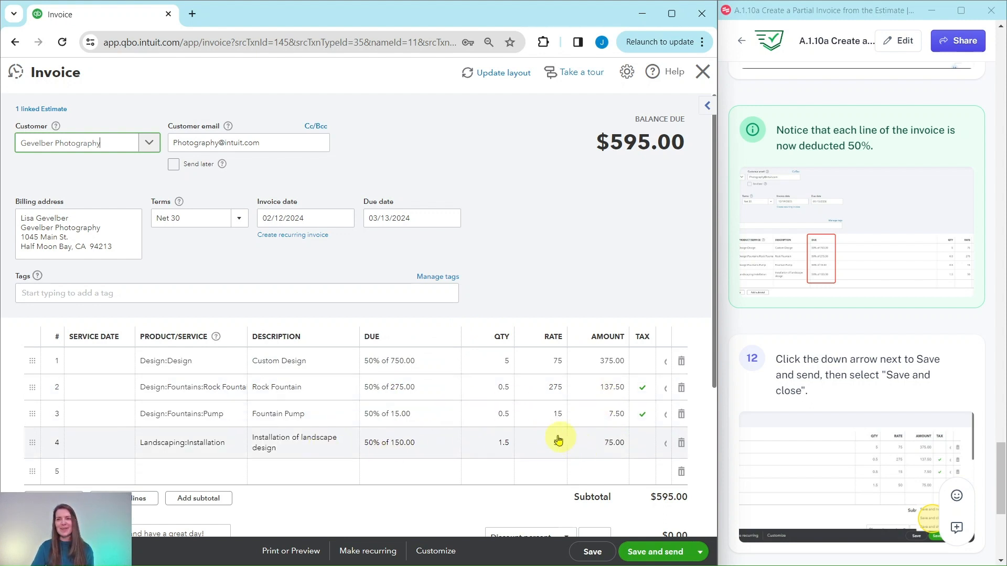
scroll(512, 375, down, 1)
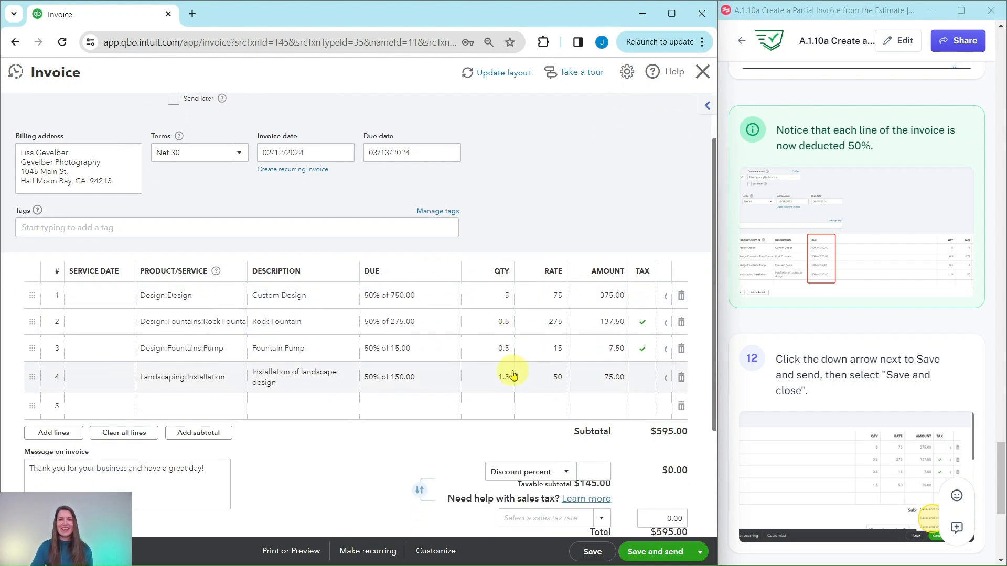
scroll(559, 332, up, 1)
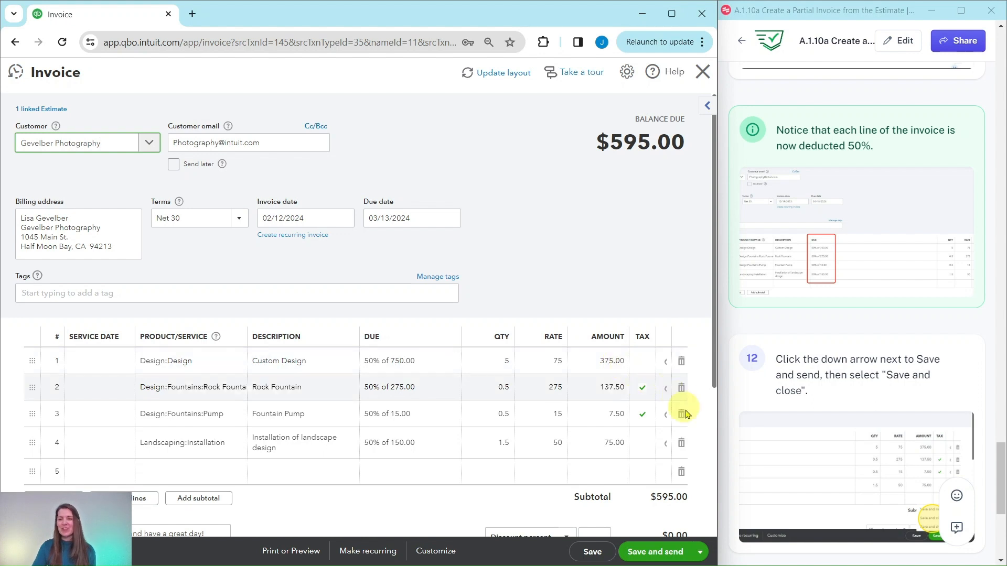
click(701, 557)
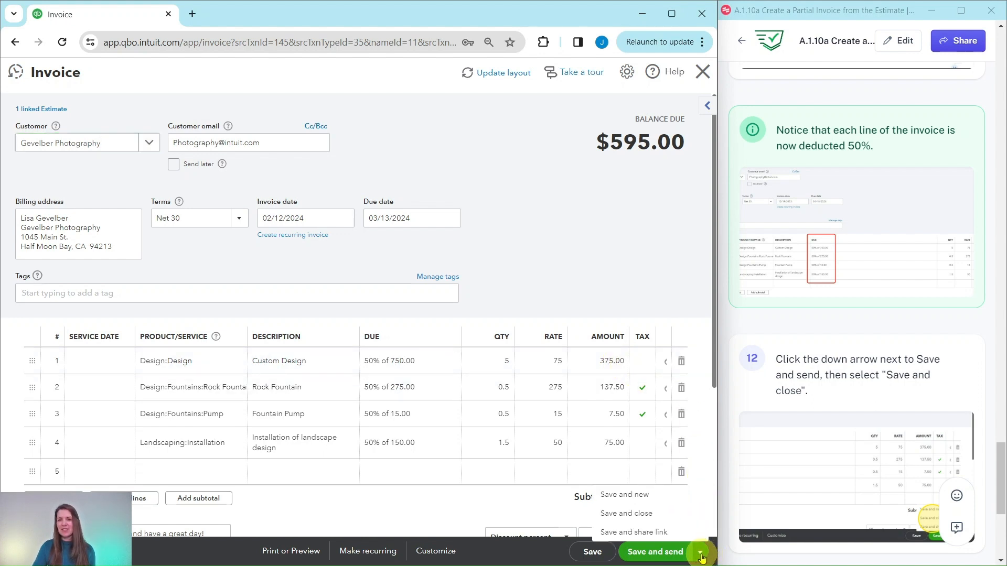
click(625, 516)
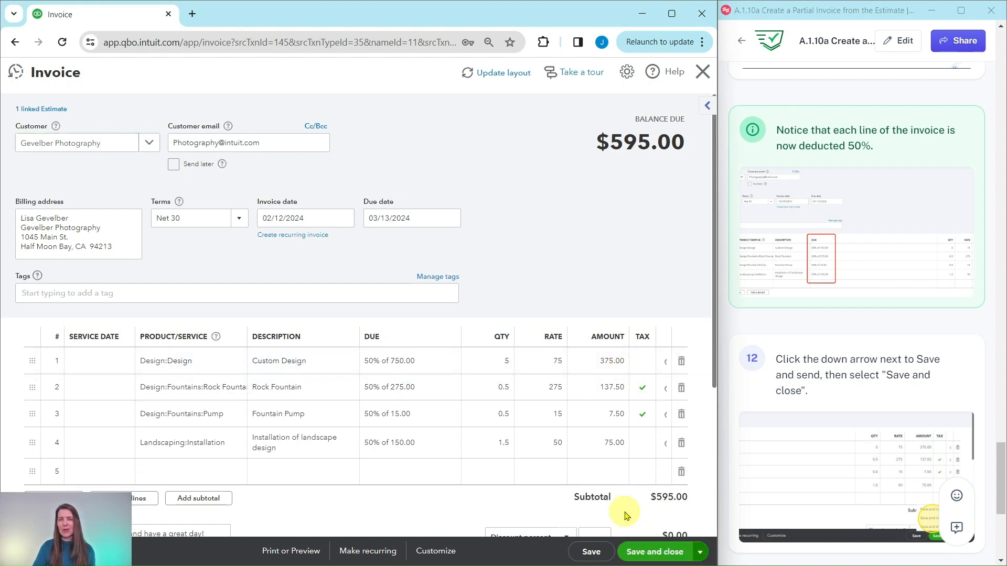